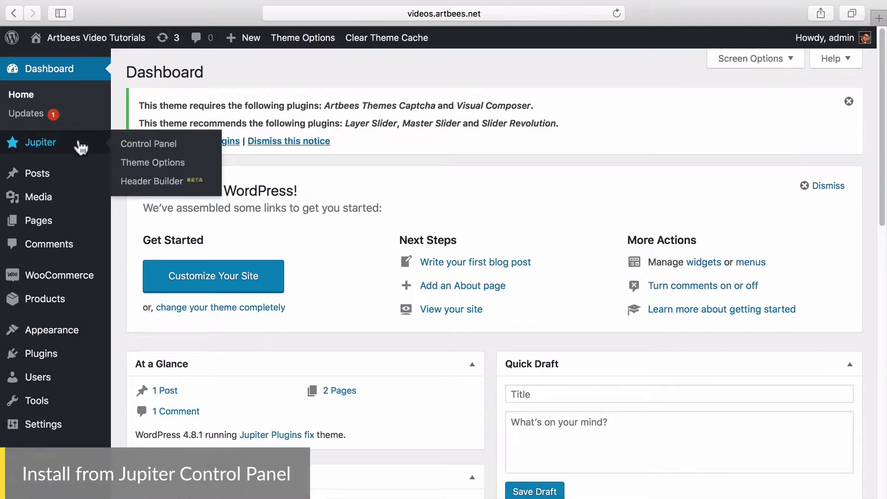
Install and activate Visual Composer from the Jupiter Control Panel's Required Plugins list
left_click(186, 148)
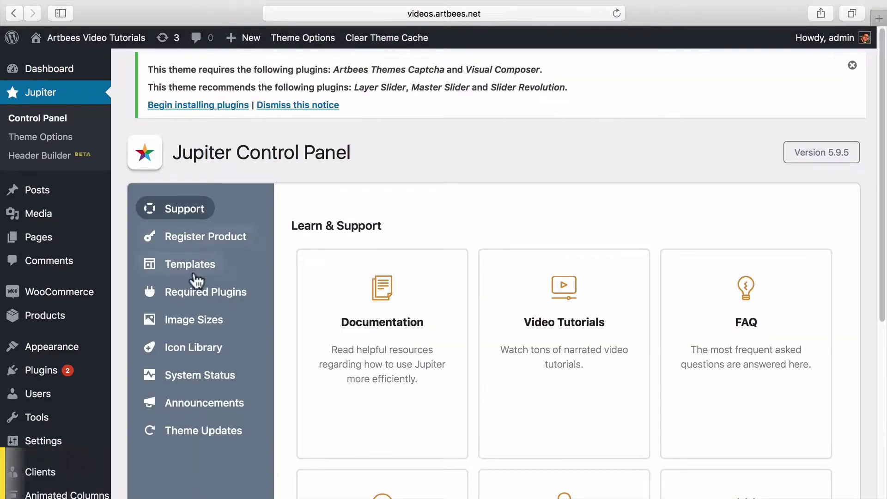
left_click(204, 303)
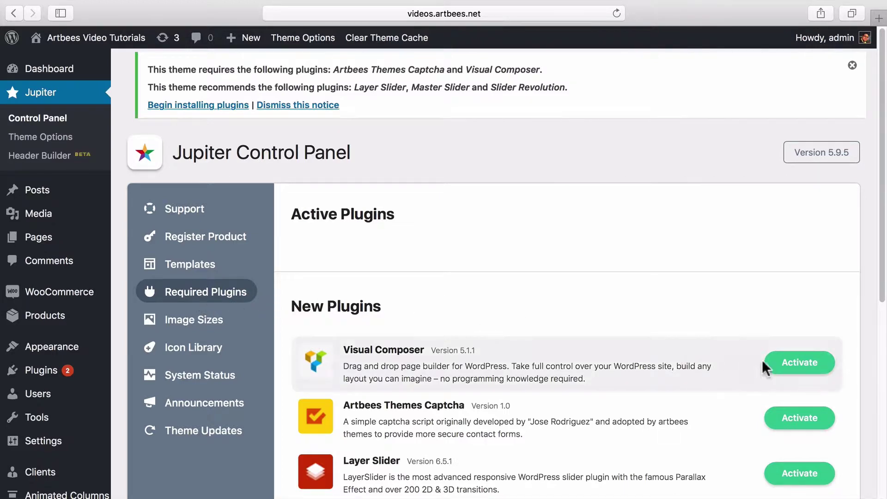
left_click(785, 367)
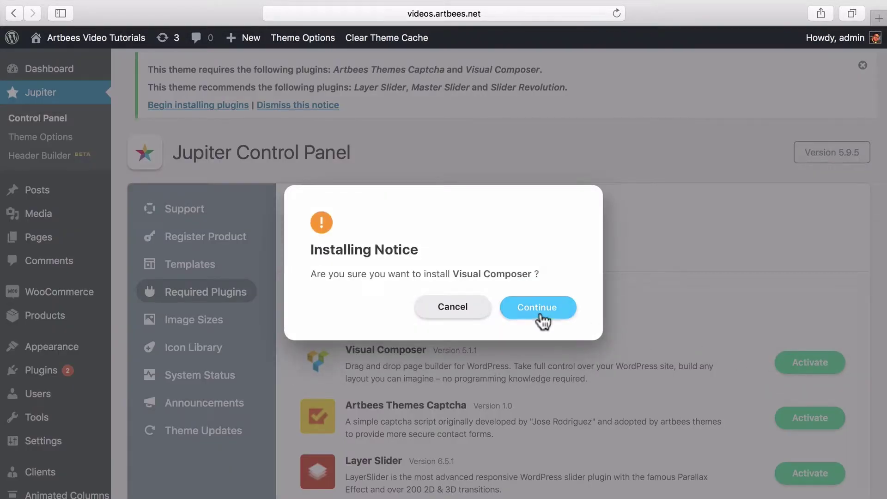
left_click(538, 313)
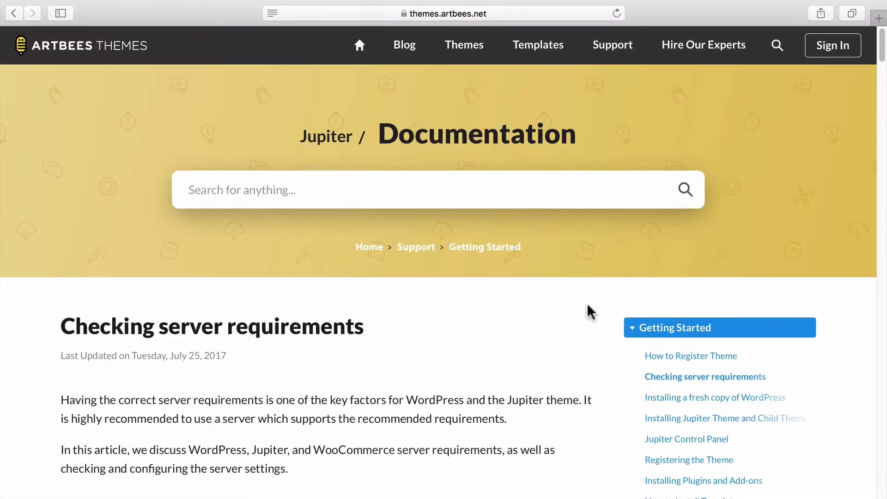
scroll(587, 302, "down", 3)
scroll(587, 303, "down", 2)
scroll(587, 305, "down", 3)
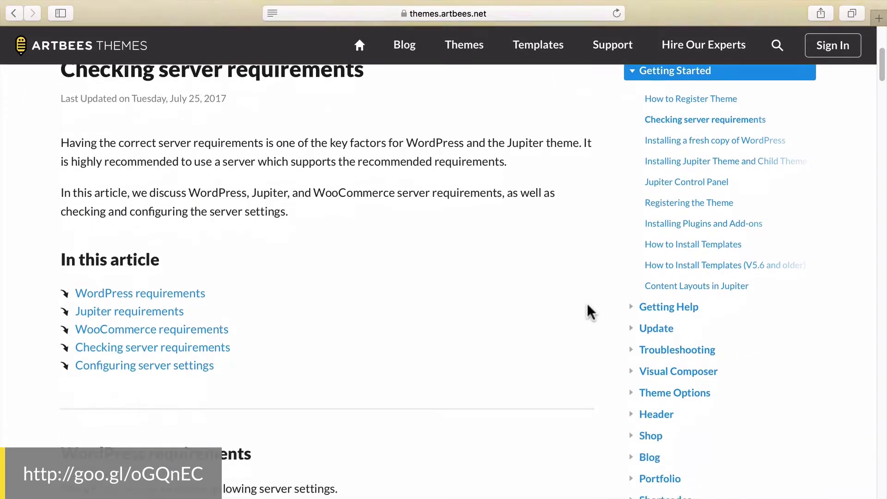
scroll(586, 305, "down", 2)
scroll(587, 312, "down", 3)
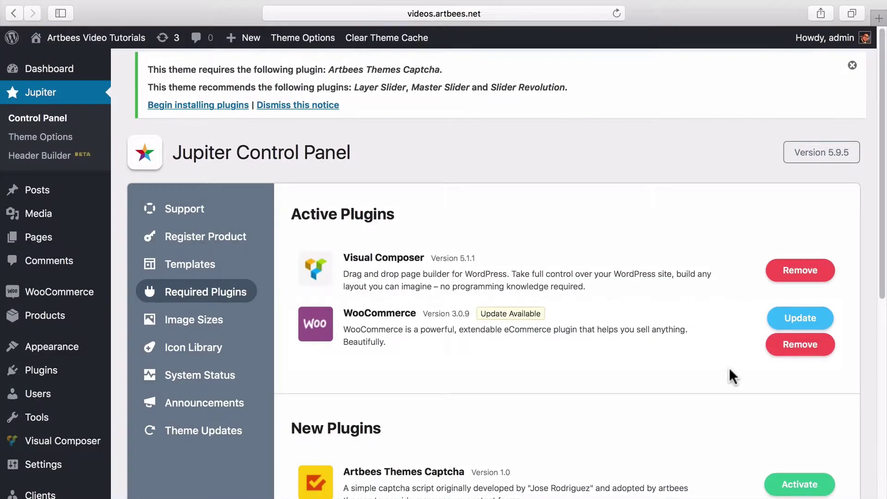
Update WooCommerce to its newer version from the Control Panel's Active Plugins and confirm
left_click(791, 321)
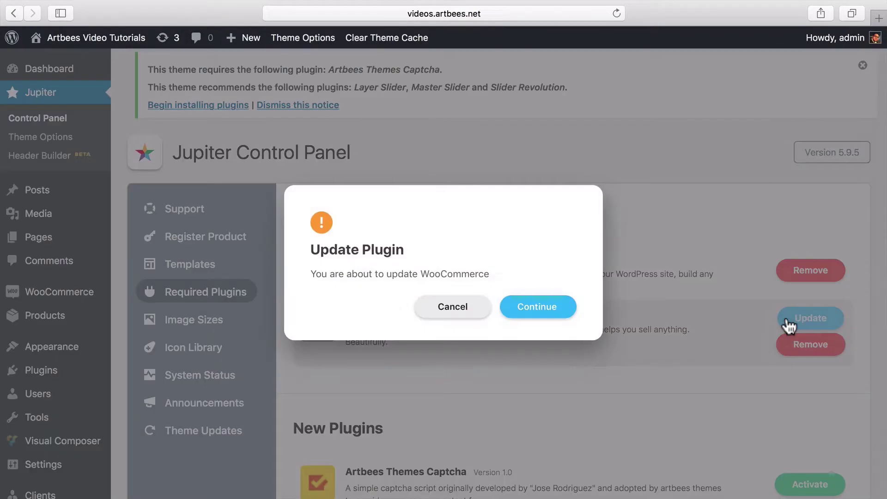
left_click(539, 315)
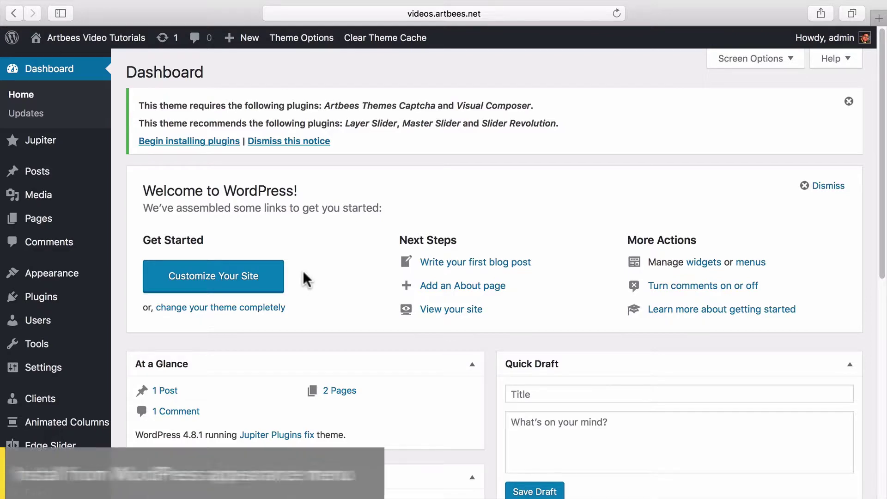
Install Artbees Themes Captcha via Appearance's required plugins installer, then activate it
mouse_move(52, 274)
left_click(170, 352)
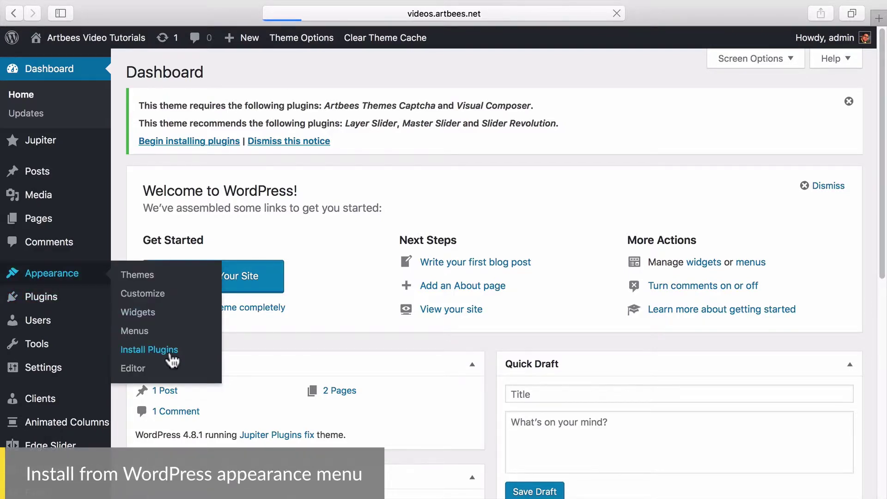
left_click(170, 185)
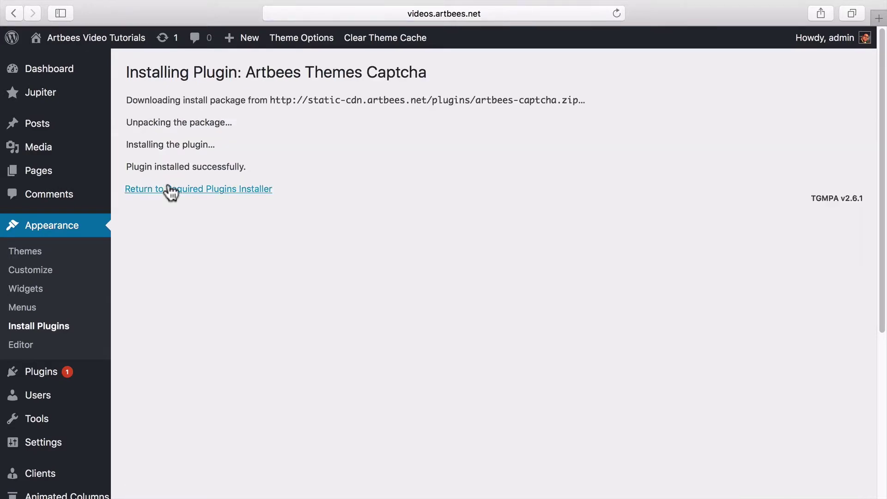
left_click(169, 189)
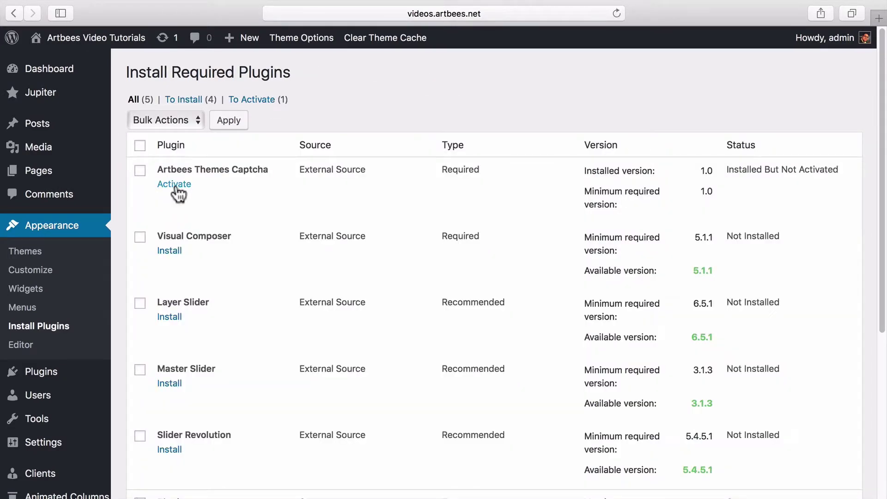
left_click(172, 186)
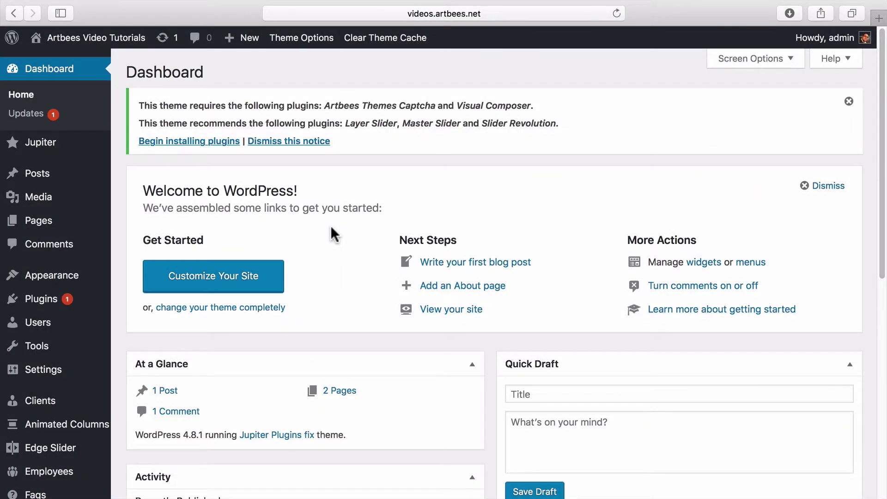
Choose artbees-captcha.zip from jupiter-main-package/Plugins as the plugin upload file
mouse_move(42, 299)
left_click(61, 309)
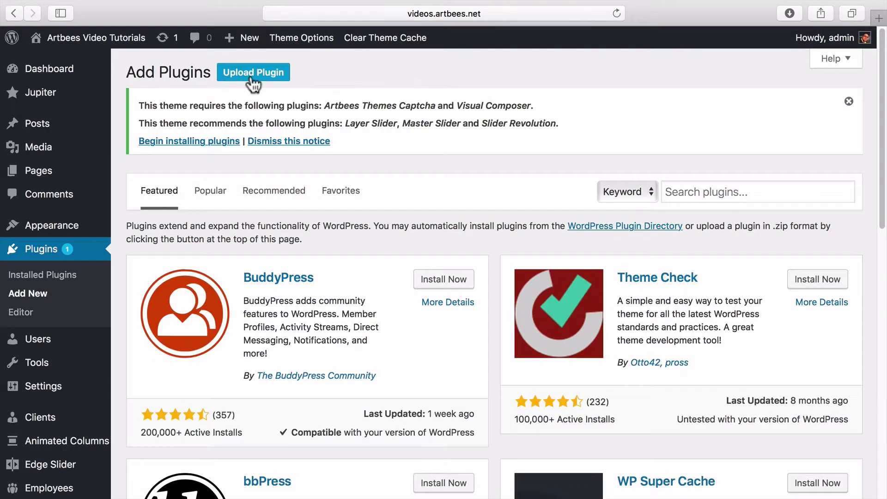
left_click(253, 84)
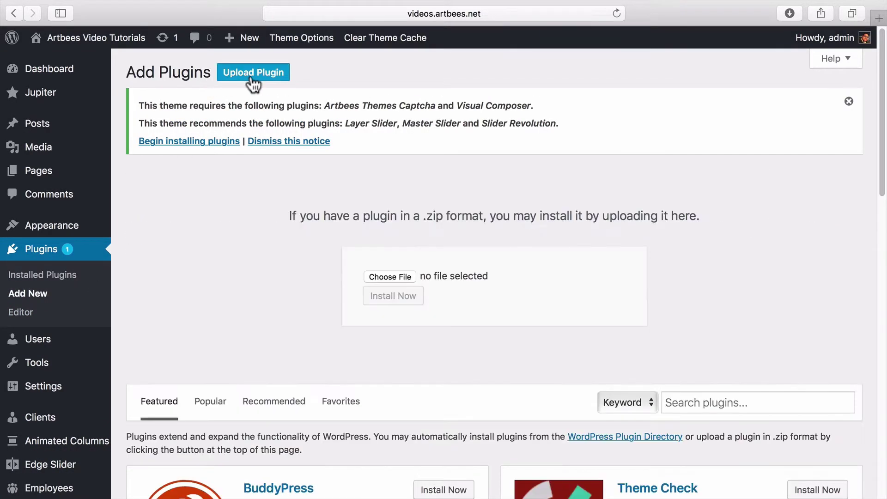
left_click(391, 275)
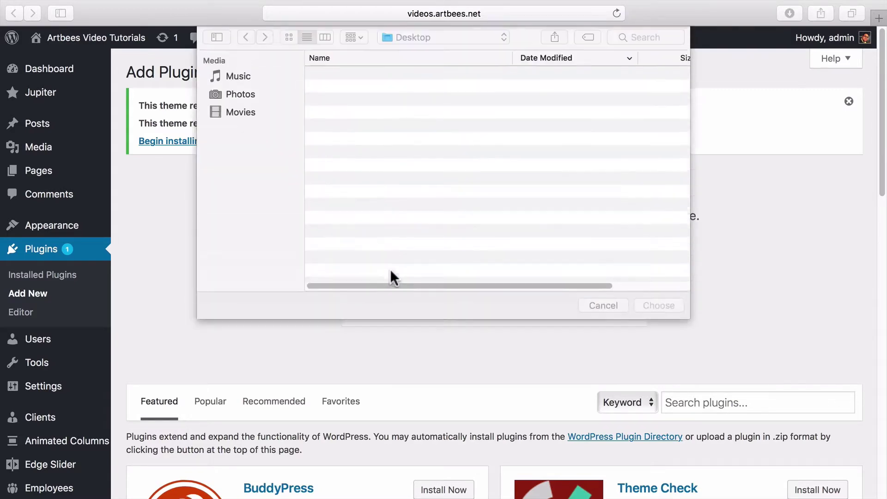
left_click(313, 76)
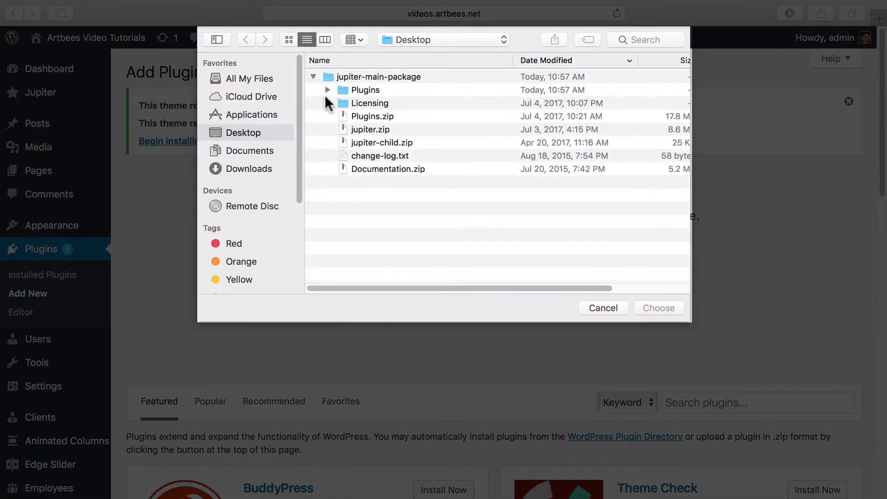
left_click(327, 90)
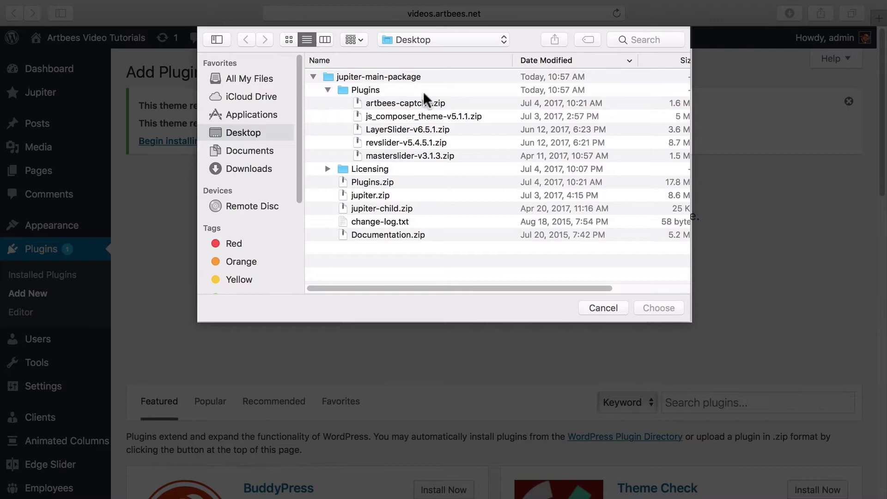
left_click(478, 105)
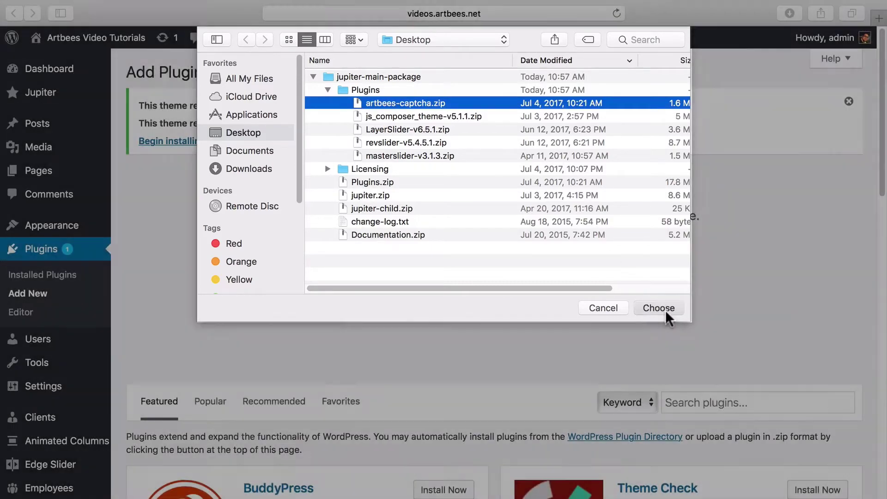
left_click(665, 308)
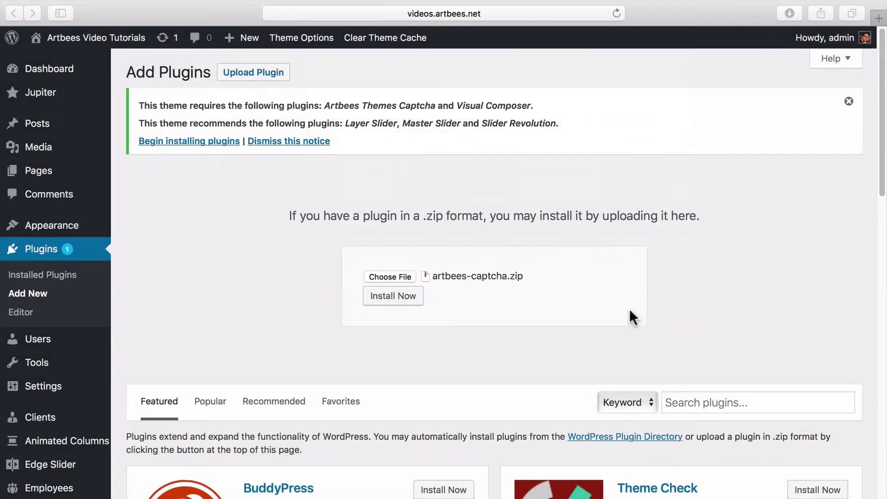
Install the uploaded artbees-captcha.zip and activate Artbees Themes Captcha
left_click(389, 297)
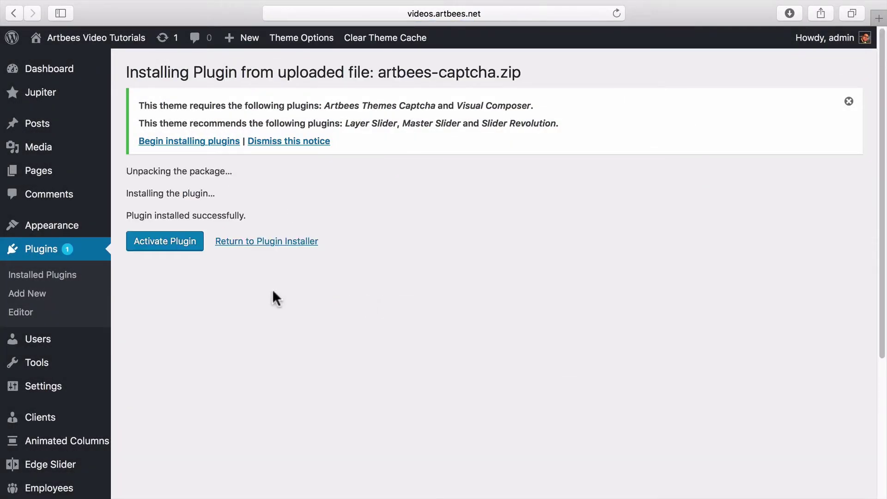
left_click(160, 247)
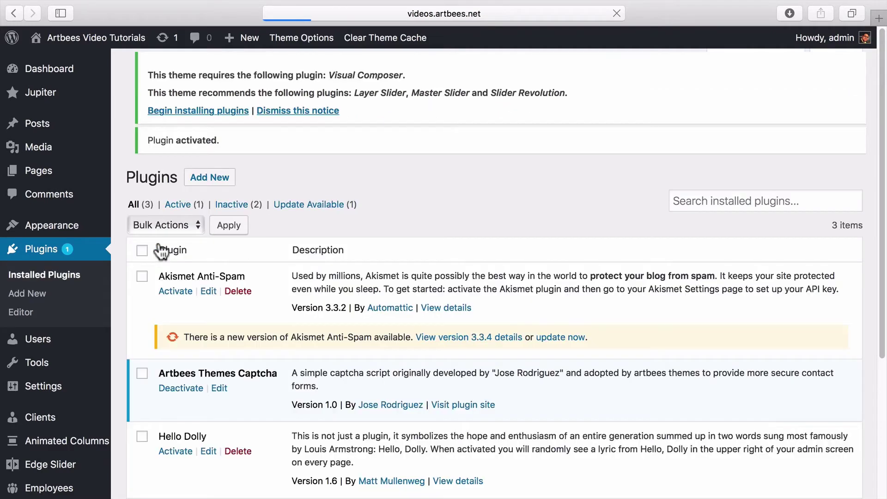